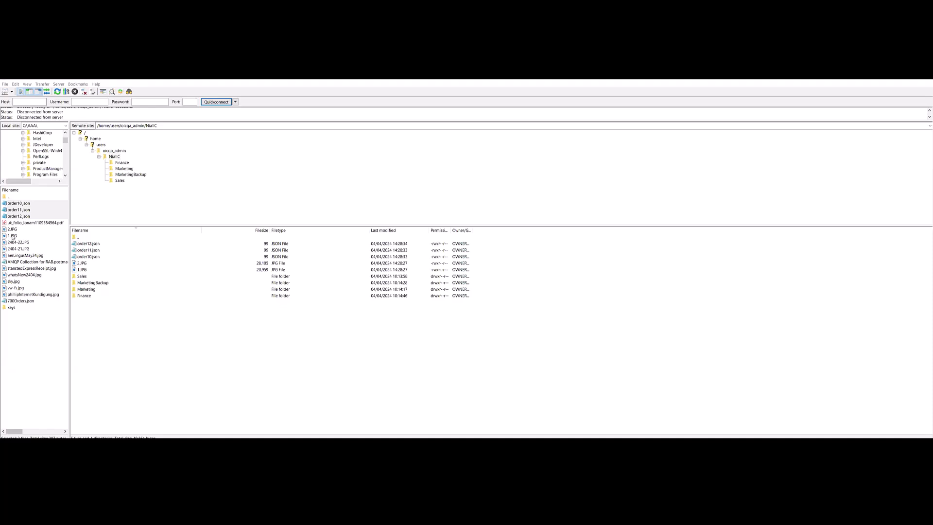
Look over the order JSON and JPG files in the remote source folder that contains the Sales and Marketing subfolders.
click(106, 157)
click(82, 245)
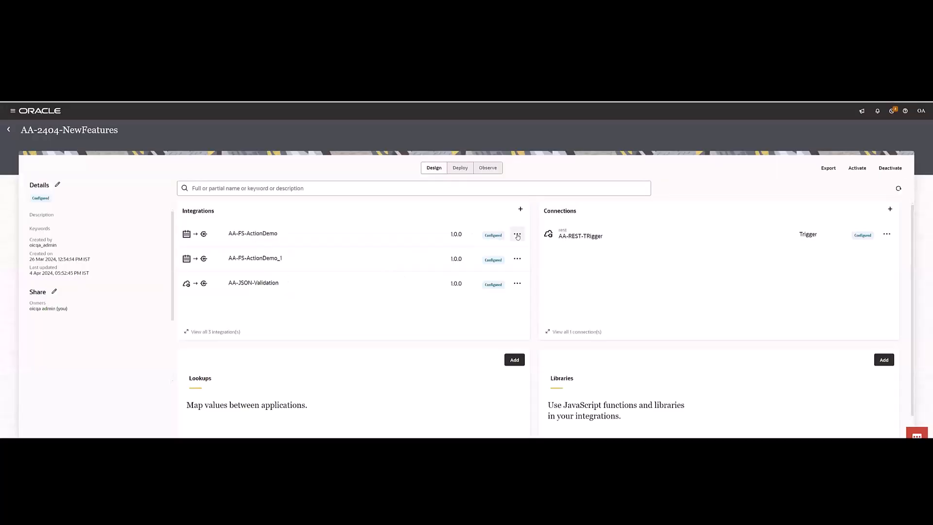
Switch to Oracle Integration and open the AA-FS-ActionDemo integration in the AA-2404-NewFeatures project for editing.
click(517, 234)
click(519, 272)
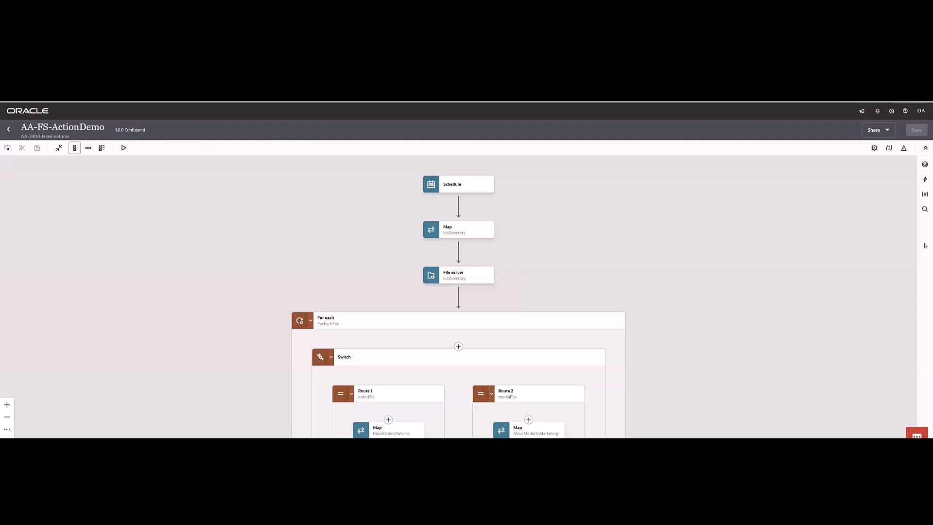
Add a File server action right after the Schedule, name its endpoint FS, and choose the Directory resource to view its operations.
click(924, 180)
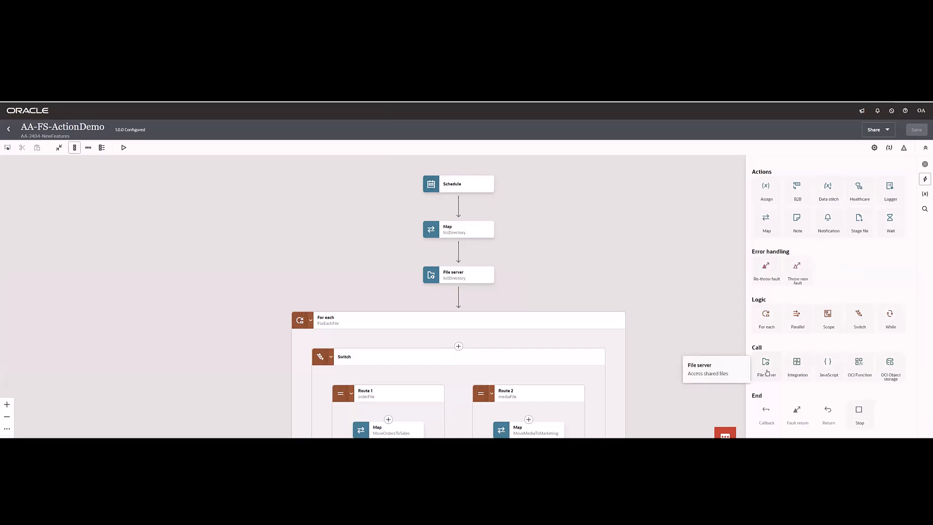
drag(767, 373, 458, 206)
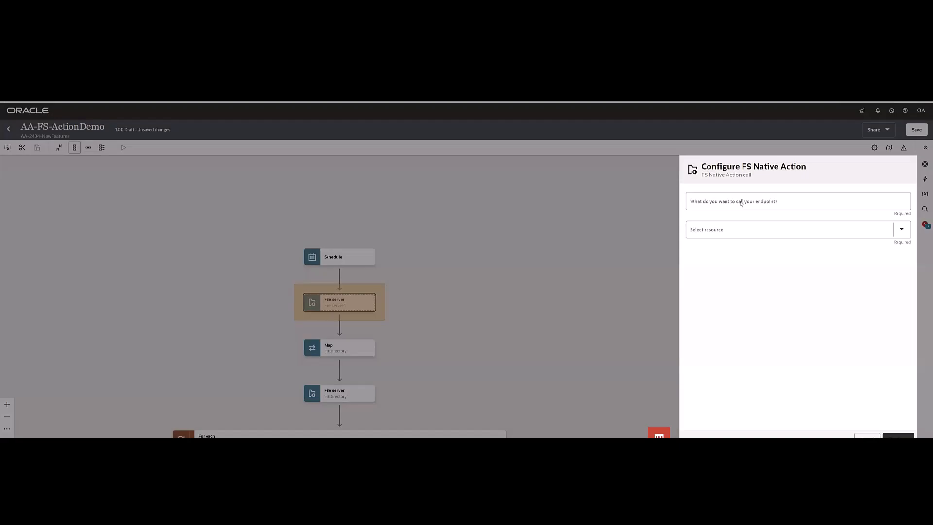
click(741, 202)
text(FS)
click(724, 237)
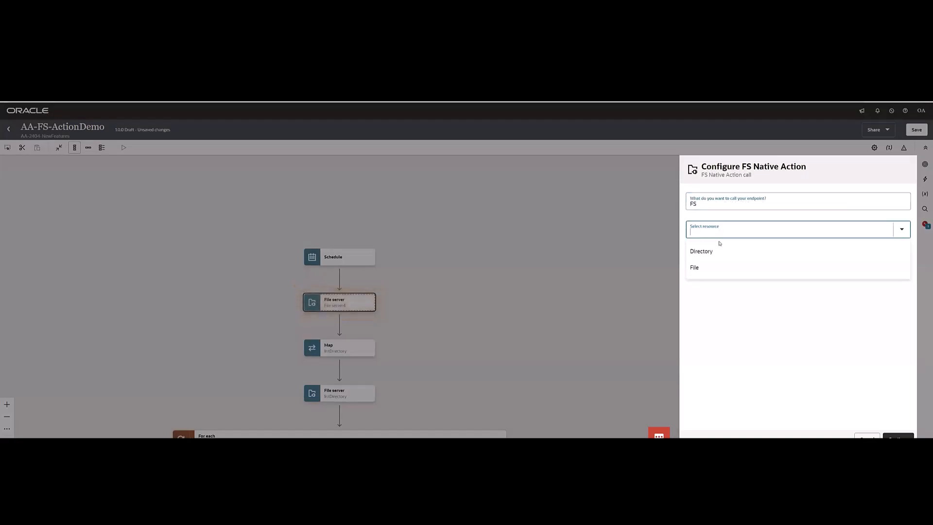
click(713, 252)
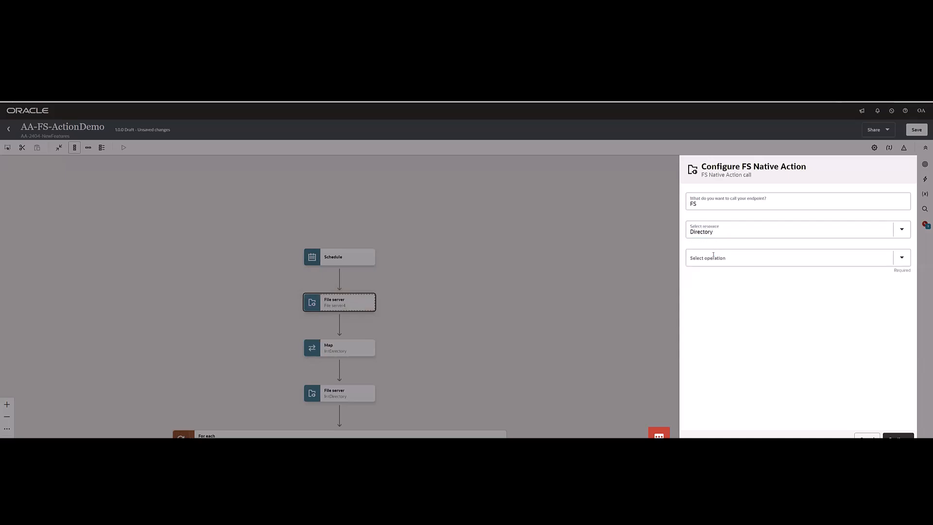
click(713, 259)
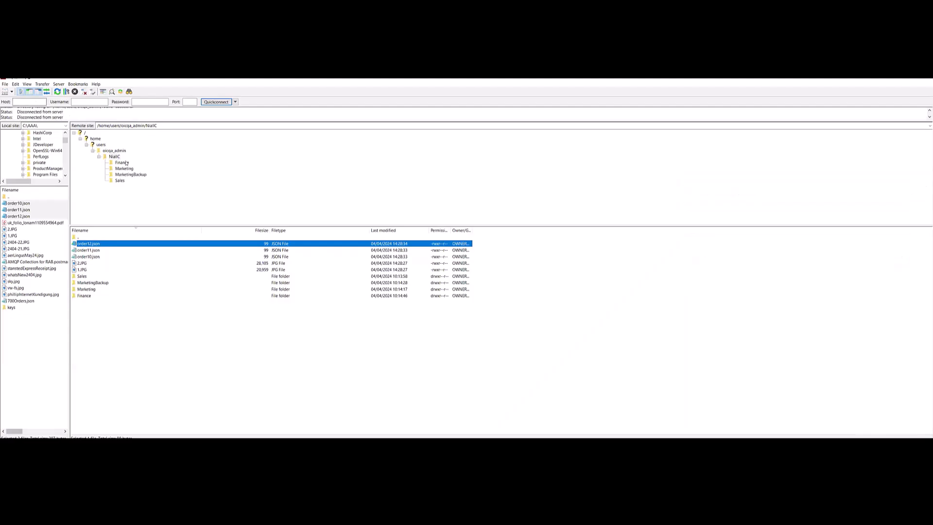
Check the source folder in the FTP client, and set the FS action's resource to File to review its operations.
click(113, 157)
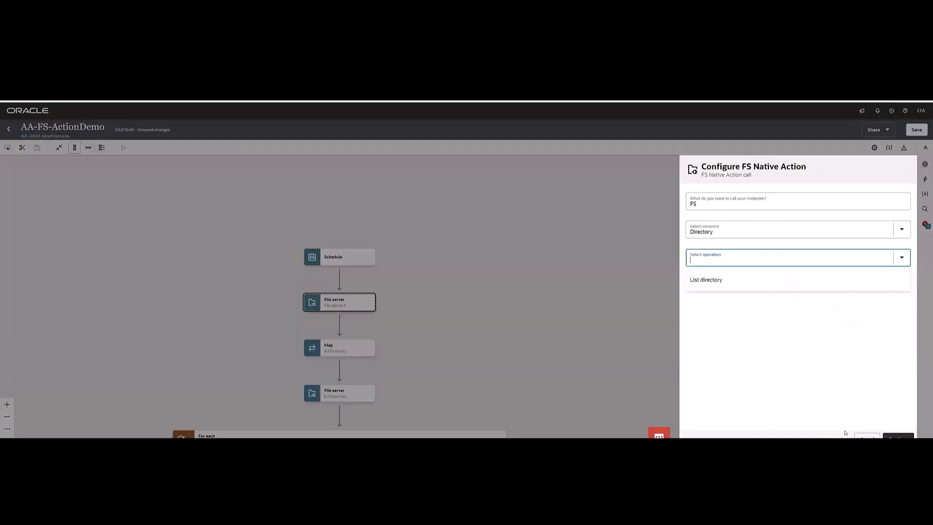
click(719, 232)
click(704, 267)
click(706, 261)
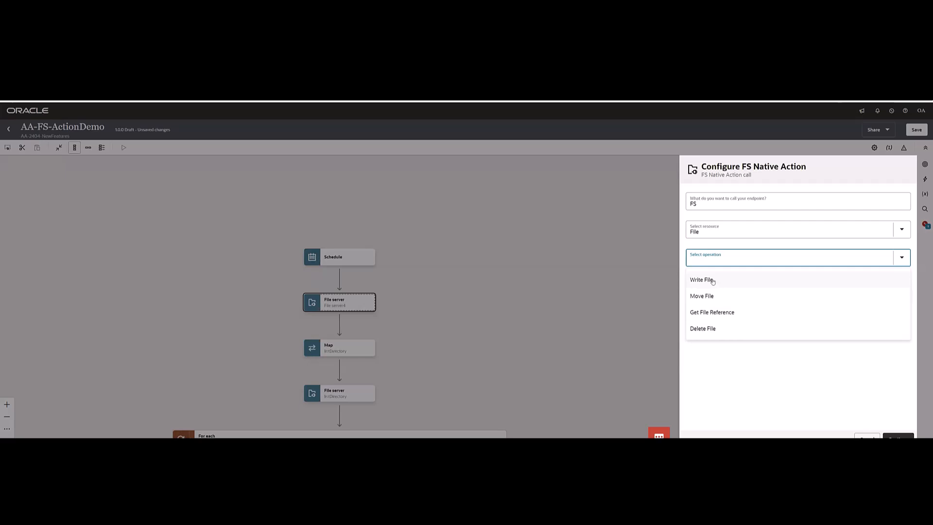
Discard the FS action's configuration and delete the newly added File server action from the integration.
click(867, 437)
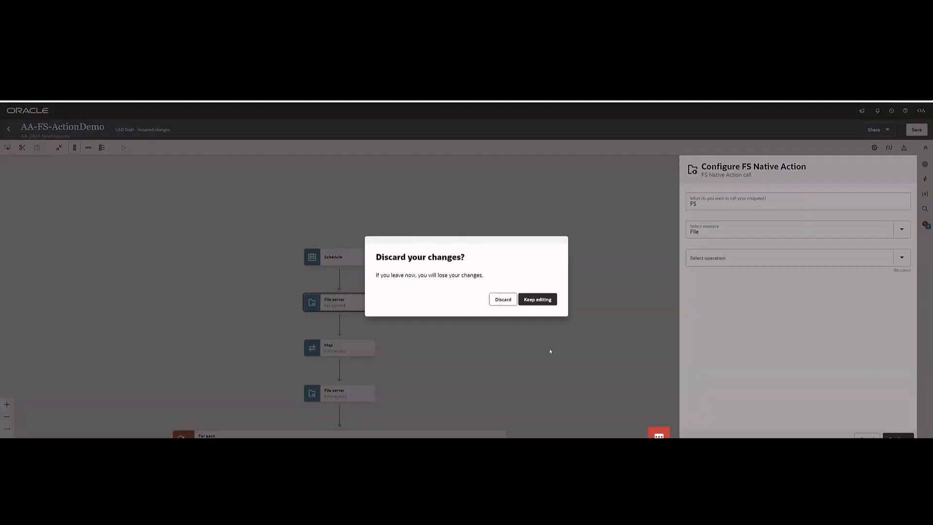
click(502, 300)
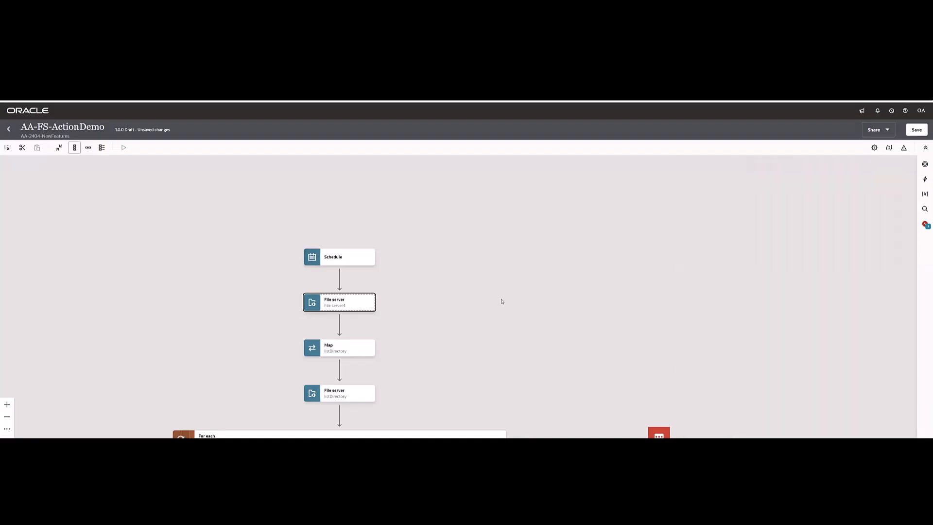
click(370, 305)
click(384, 331)
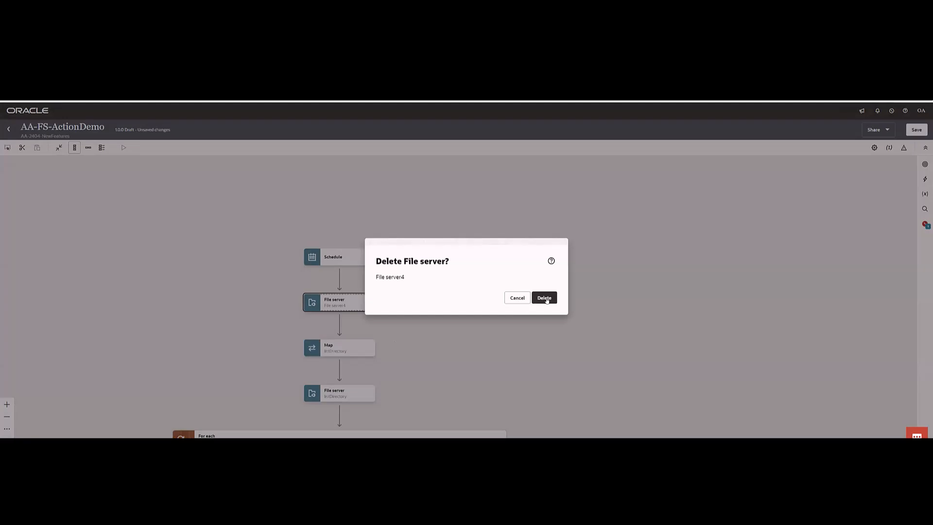
click(543, 298)
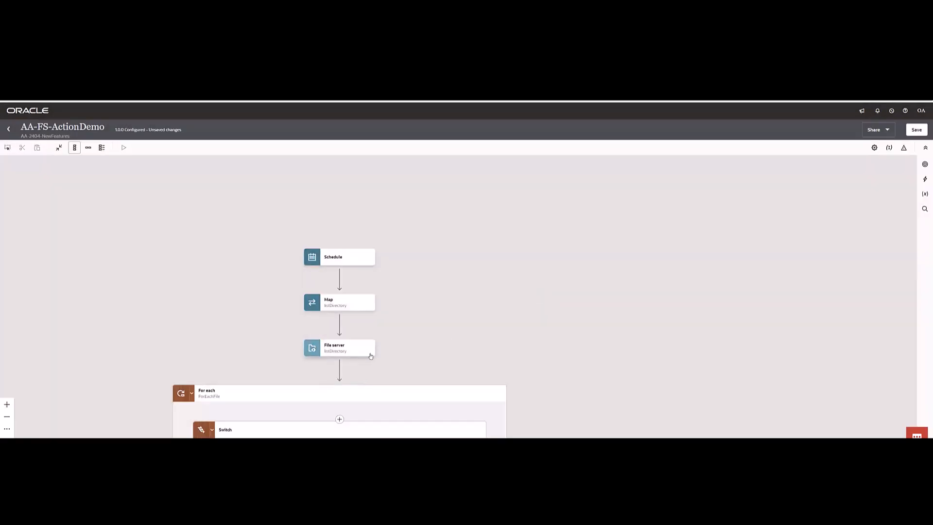
Examine the listDirectory file server action and the ForEachFile loop's settings, including the file fields within the $listDirectory source.
click(369, 356)
click(384, 368)
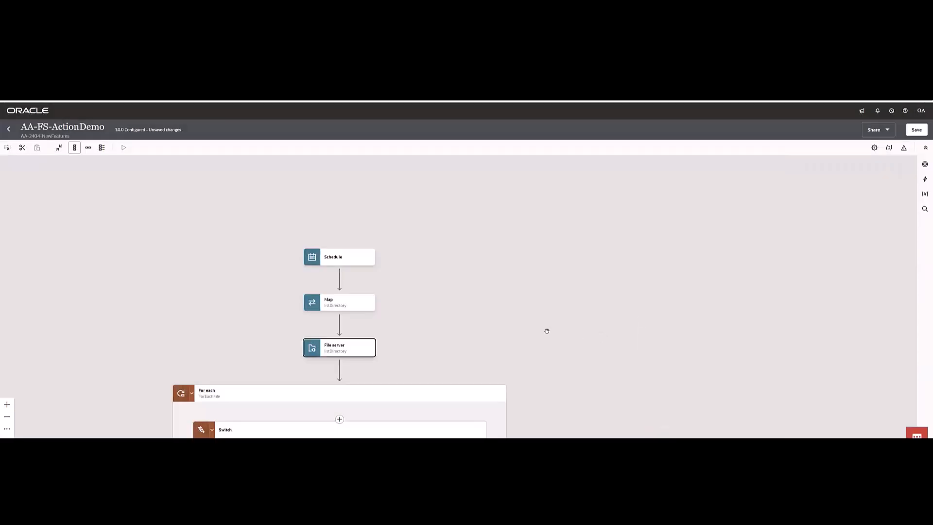
scroll(546, 329, down, 3)
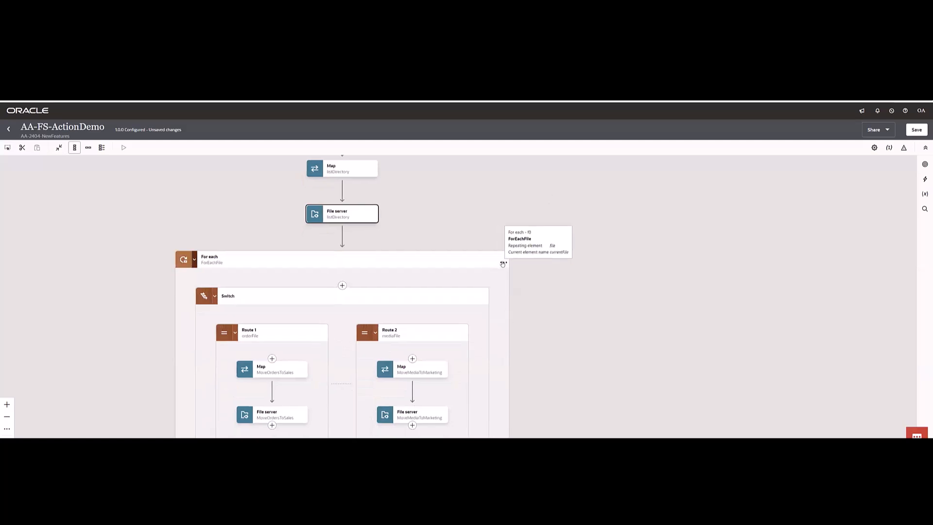
click(503, 263)
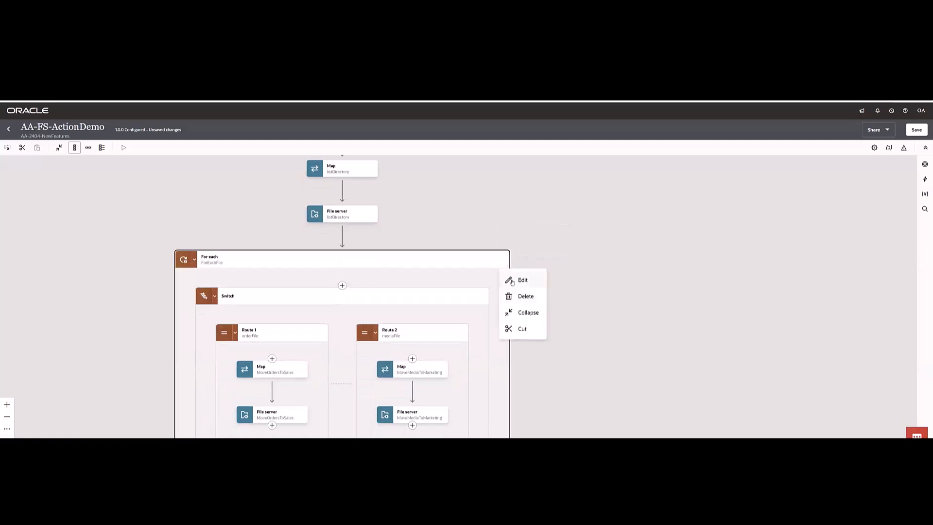
click(512, 281)
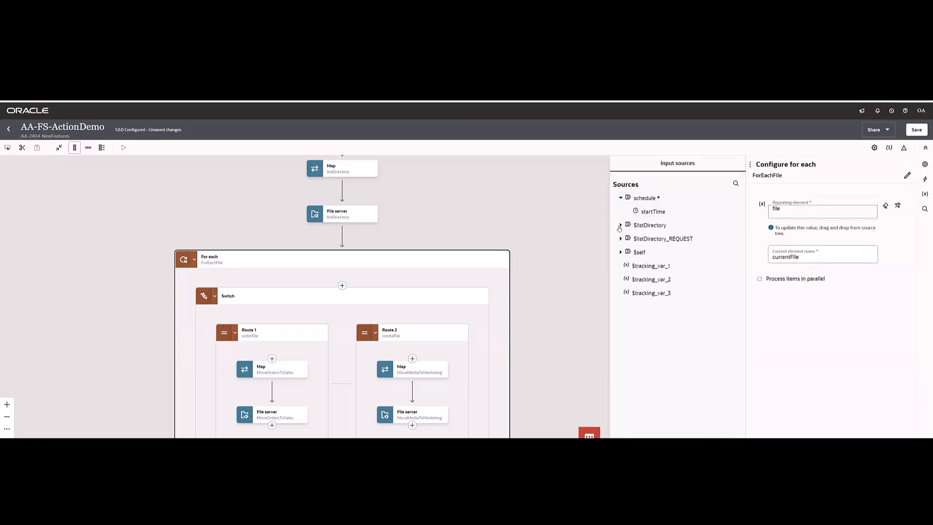
click(628, 239)
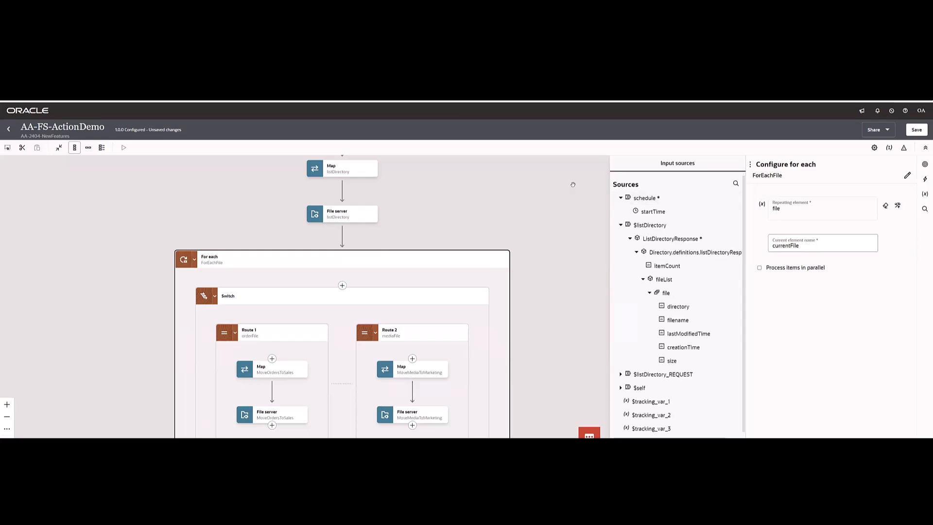
click(471, 201)
Examine the Move File configuration of the MoveOrdersToSales file server action in Route 1, closing it without changes.
drag(80, 340, 117, 254)
click(335, 344)
click(344, 361)
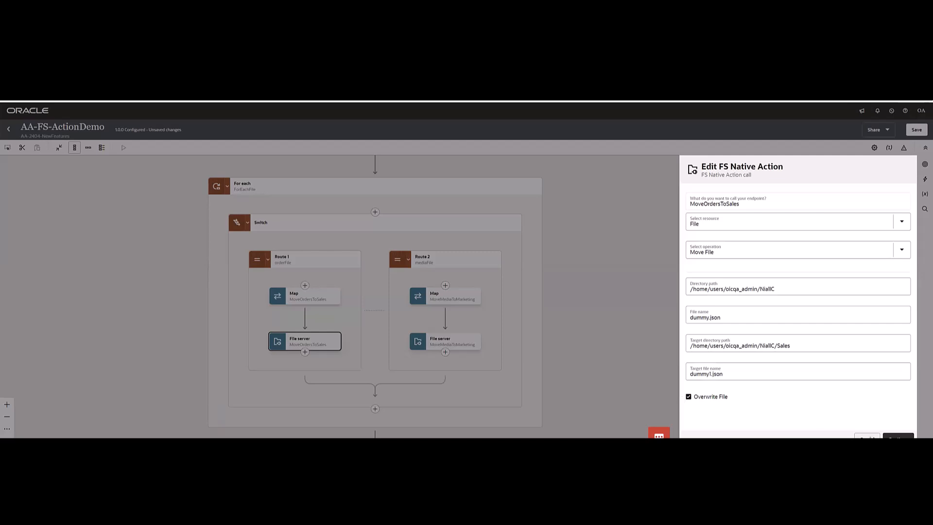
click(872, 436)
mouse_move(317, 301)
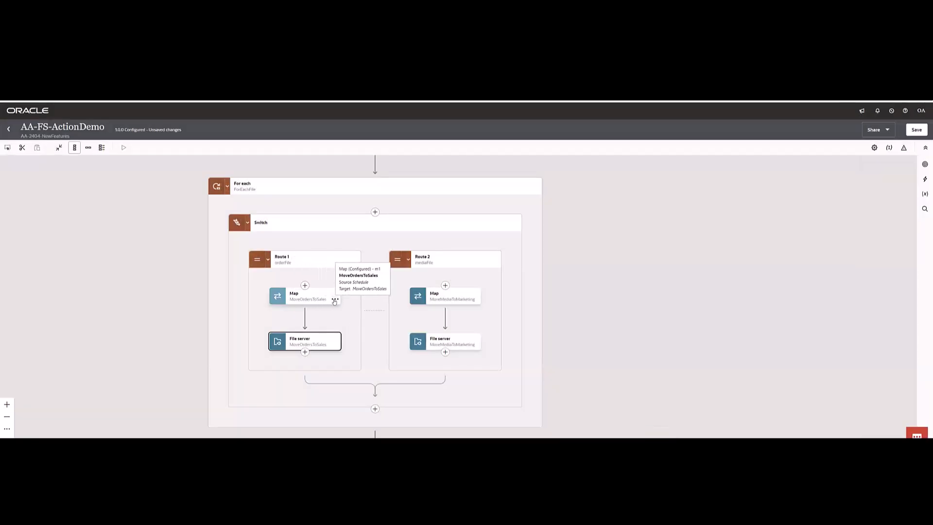
click(112, 277)
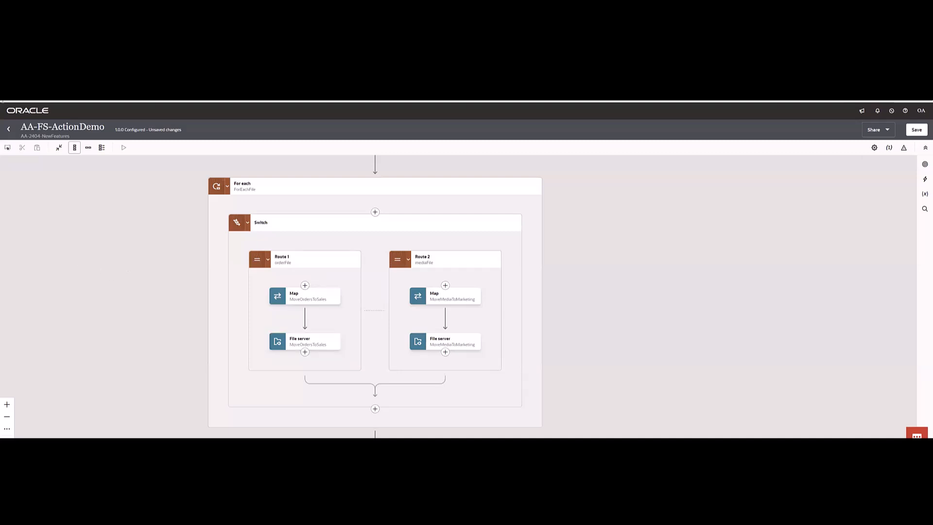
Return to the project and activate the AA-FS-ActionDemo integration with the Debug tracing level, refreshing its status.
click(9, 129)
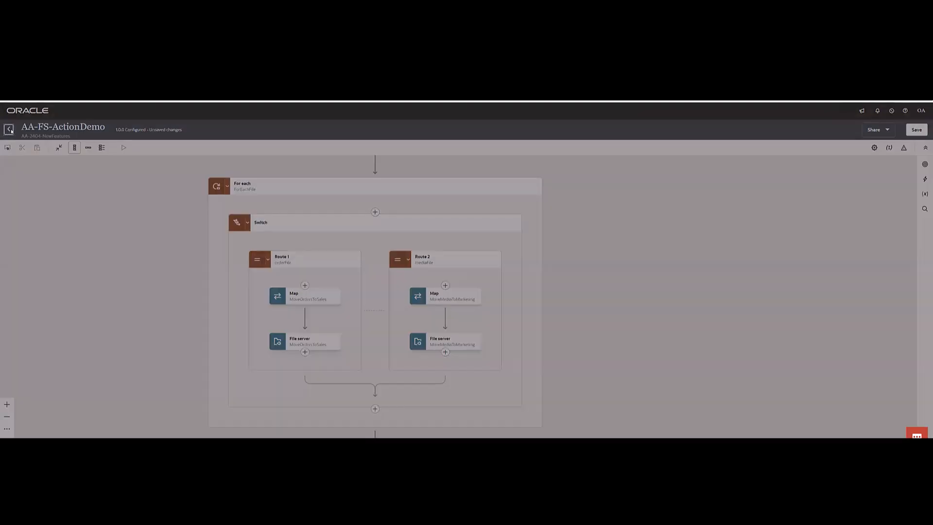
click(549, 310)
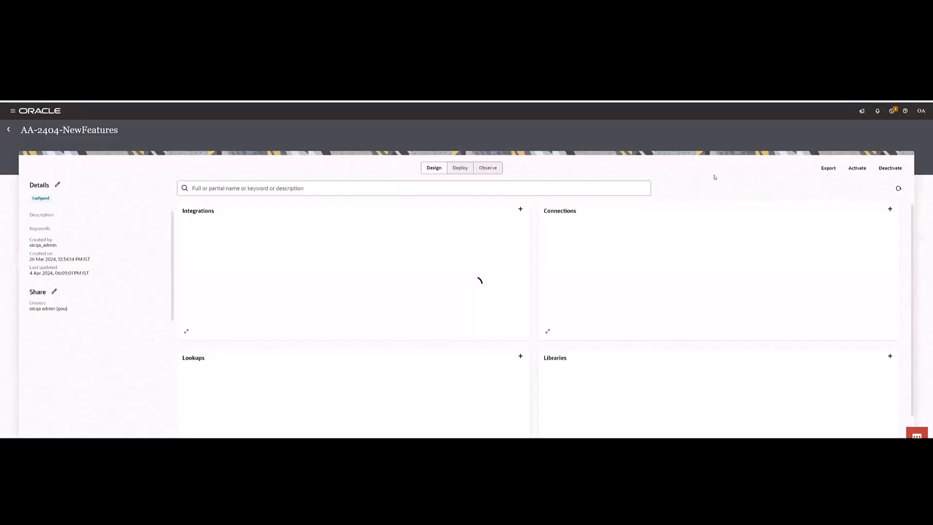
click(516, 235)
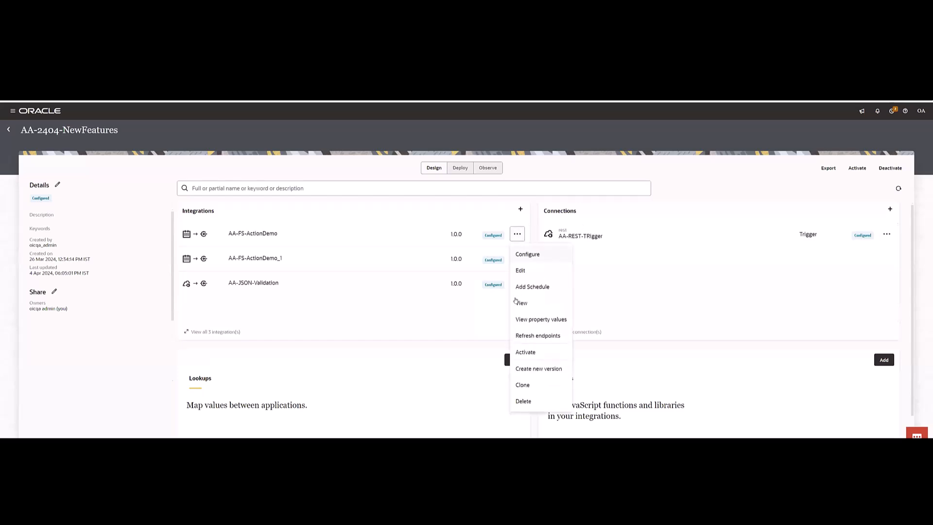
click(527, 355)
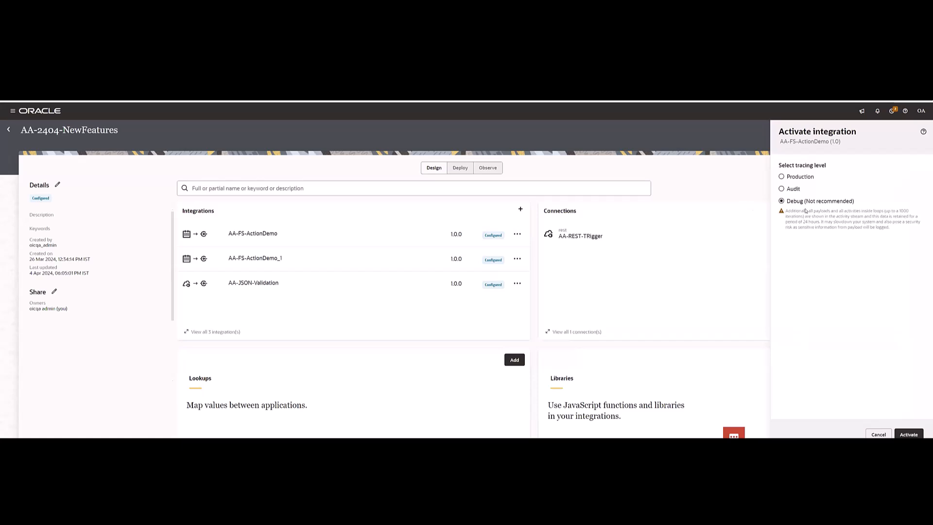
click(908, 434)
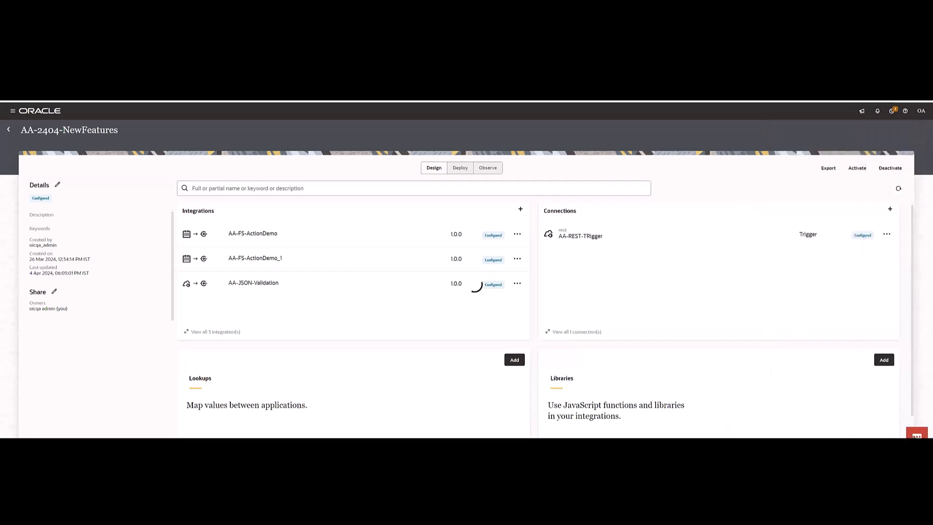
click(898, 188)
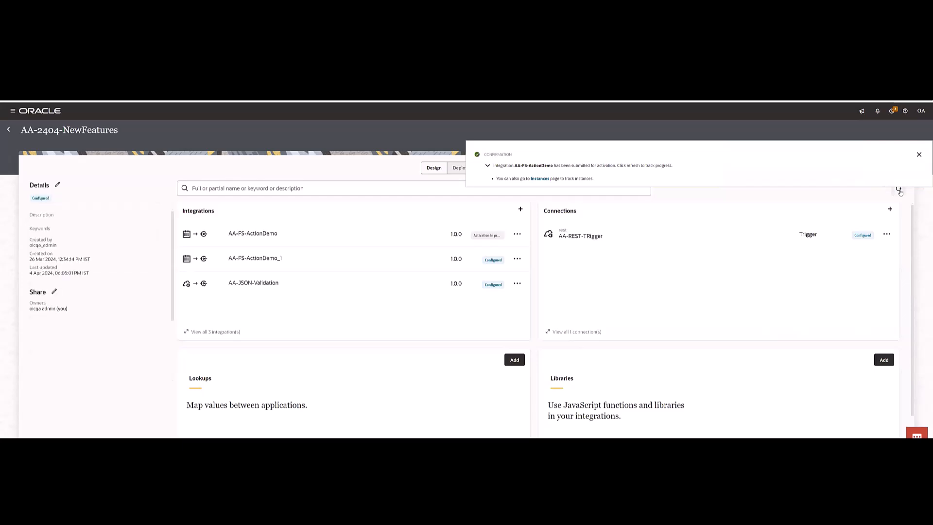
Run the AA-FS-ActionDemo integration as an ad hoc request and refresh its activity stream.
click(517, 233)
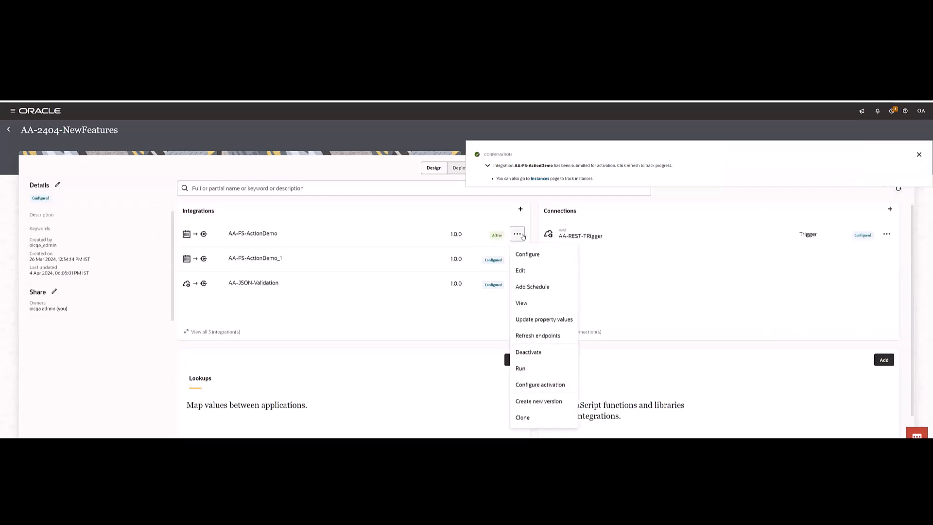
click(528, 373)
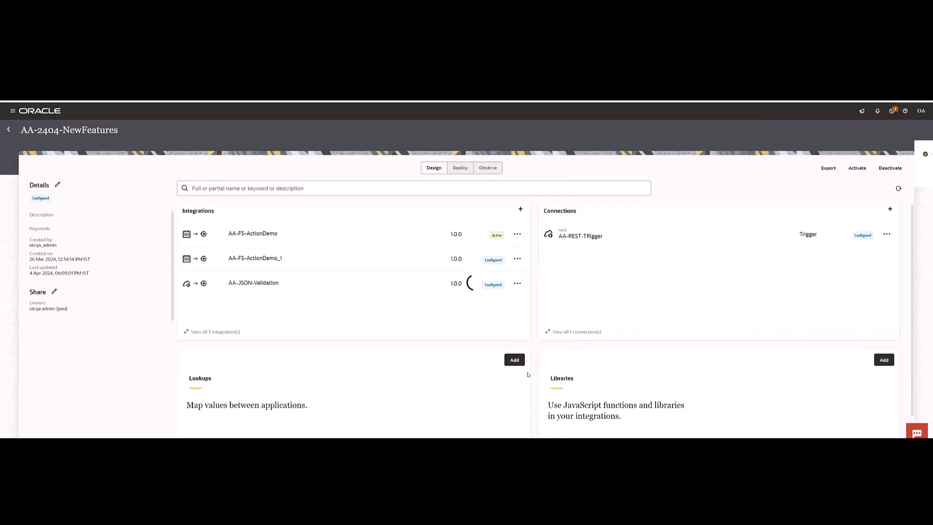
click(893, 138)
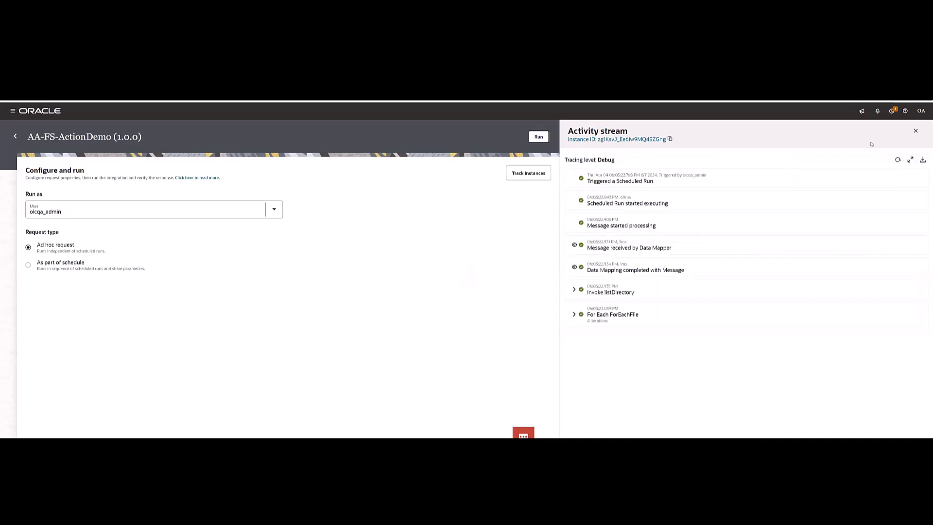
click(898, 160)
click(898, 159)
click(898, 159)
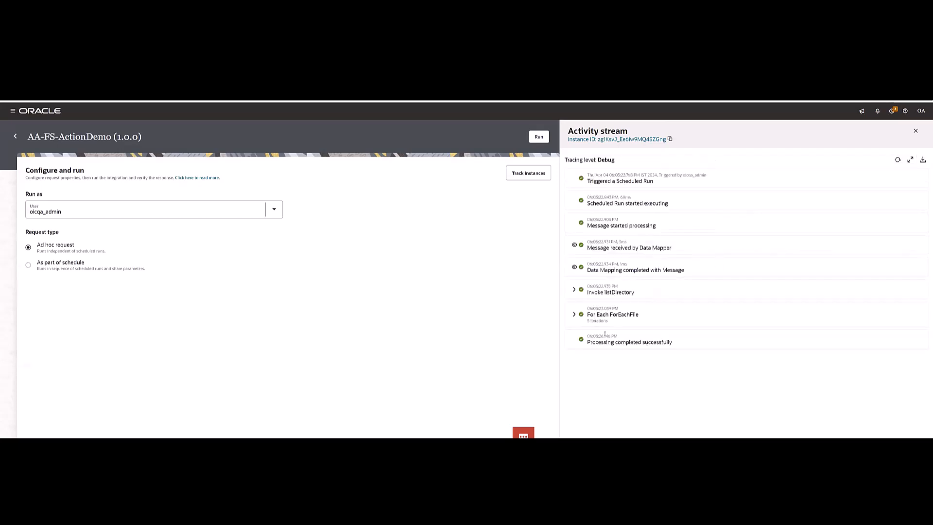
Examine iterations 1 and 3 of the ForEachFile loop in the activity stream to see how each file was routed.
click(666, 316)
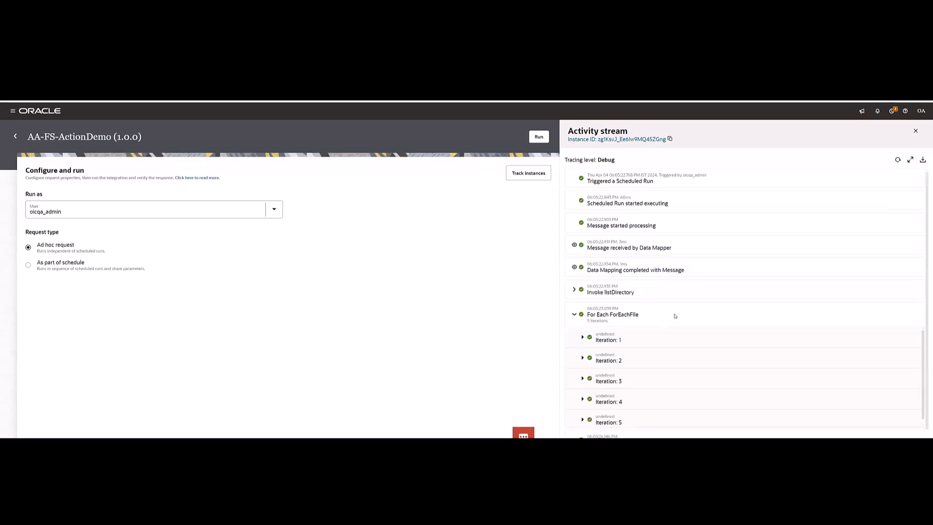
scroll(675, 316, down, 1)
click(661, 335)
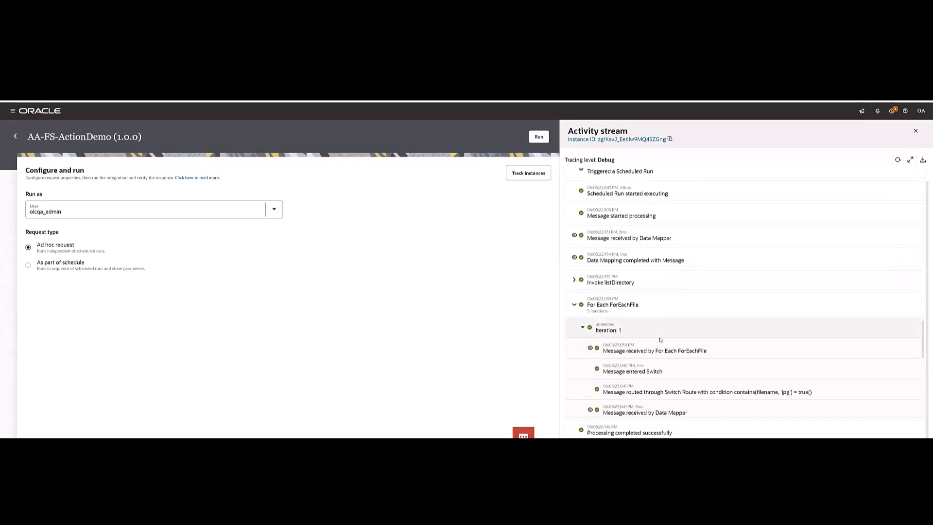
scroll(660, 340, down, 3)
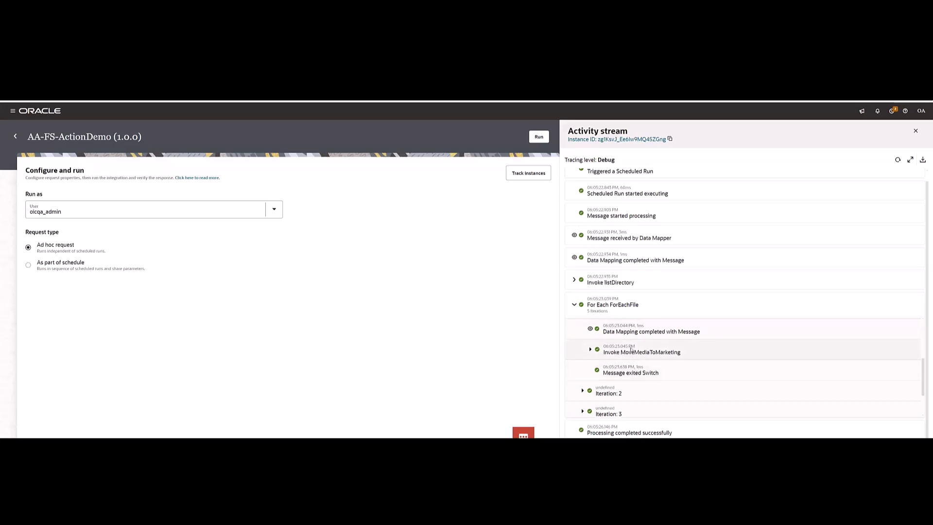
scroll(636, 351, down, 1)
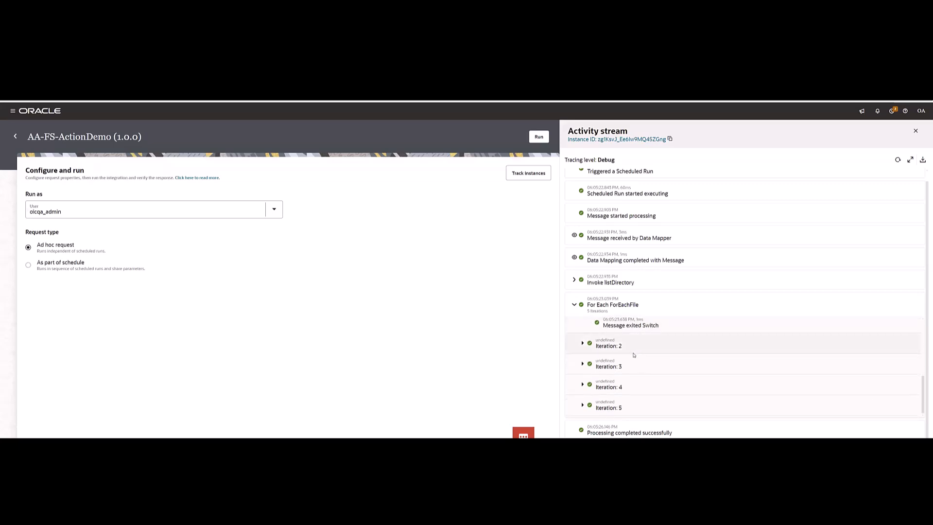
click(610, 363)
scroll(651, 366, down, 2)
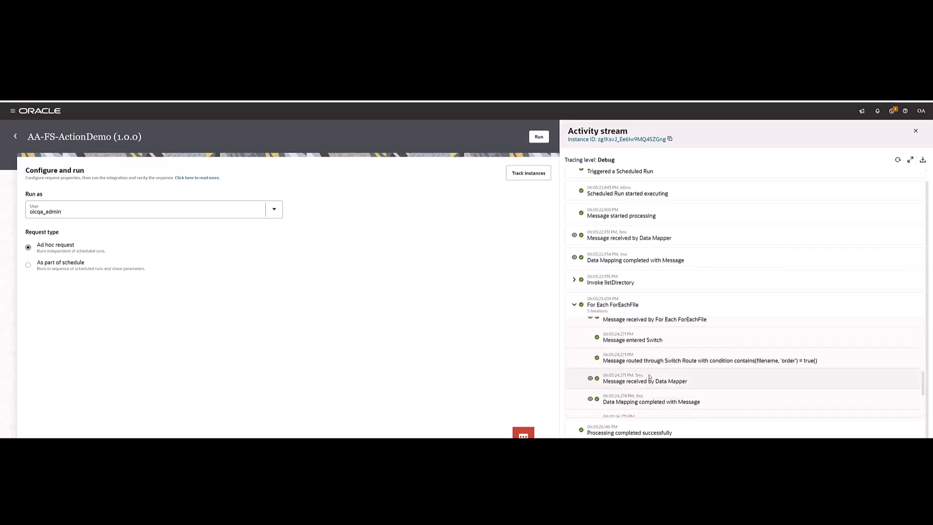
scroll(681, 374, down, 2)
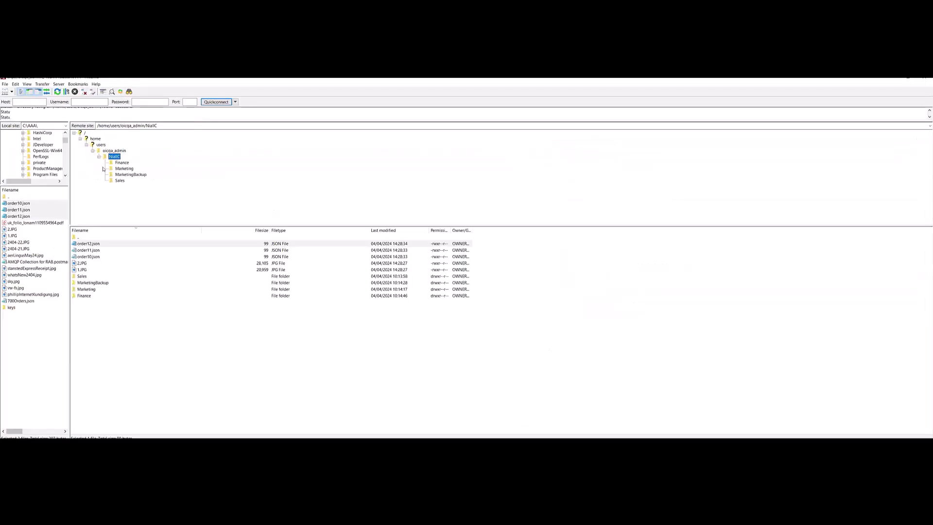
Switch to the FTP client, refresh the source folder, and check the contents of its Sales and Marketing subfolders.
click(58, 91)
click(115, 182)
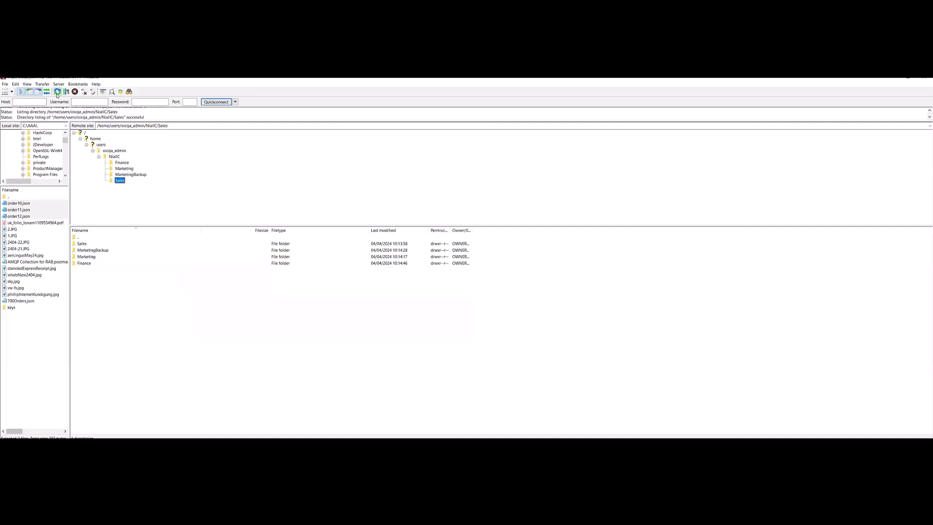
click(112, 170)
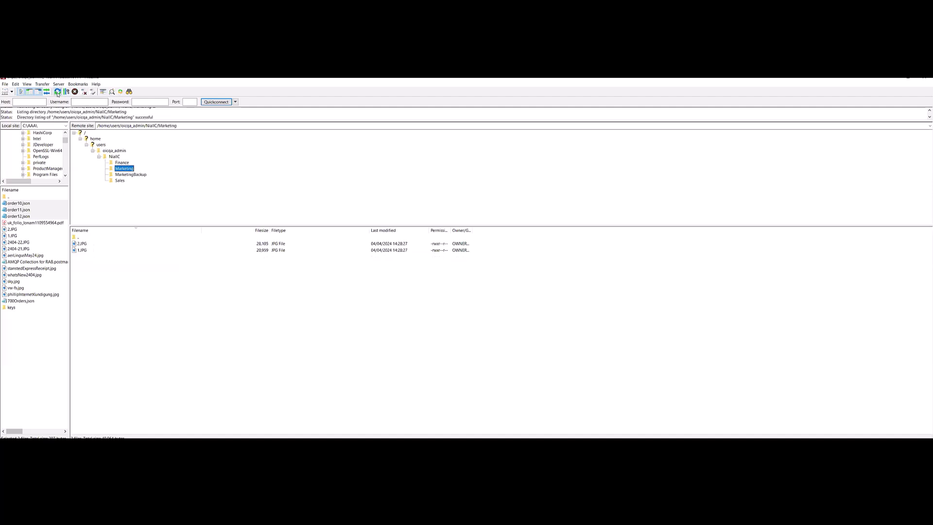